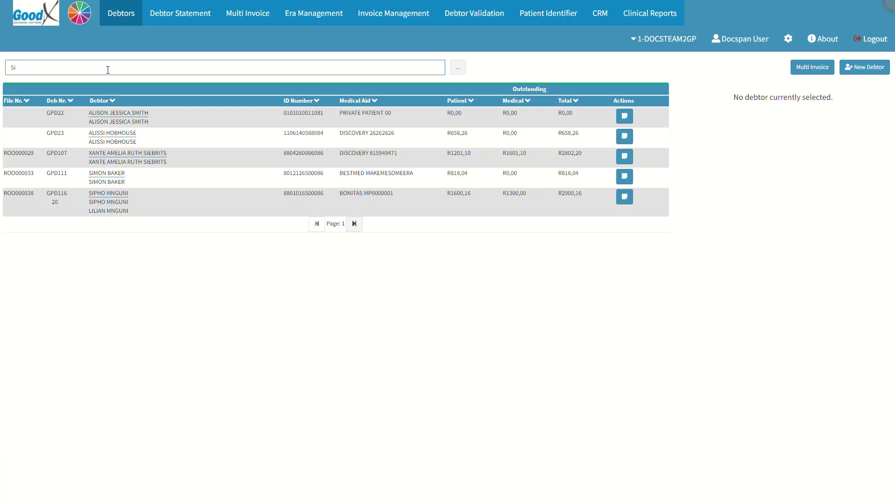
# - Select the debtor account matching 'Si' that lists two patients
pyautogui.click(200, 198)
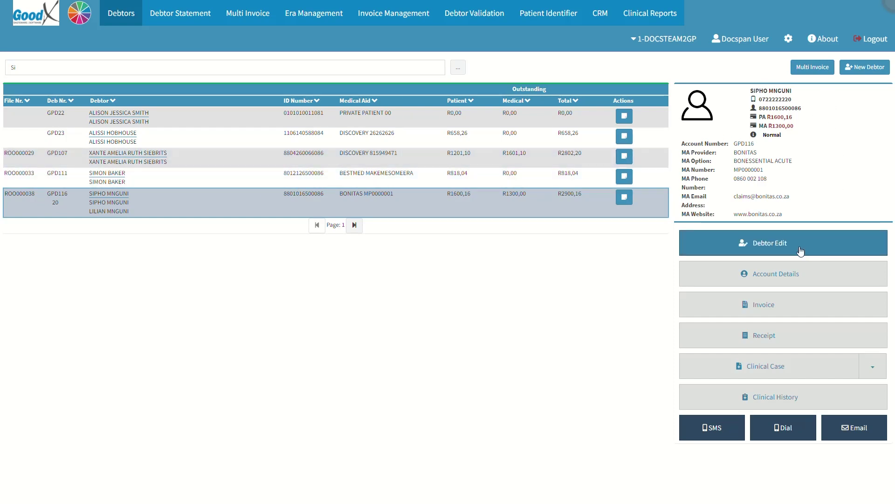
# - Open the debtor's clinical info, switch to the second patient and add a new scheme authorisation
pyautogui.click(801, 250)
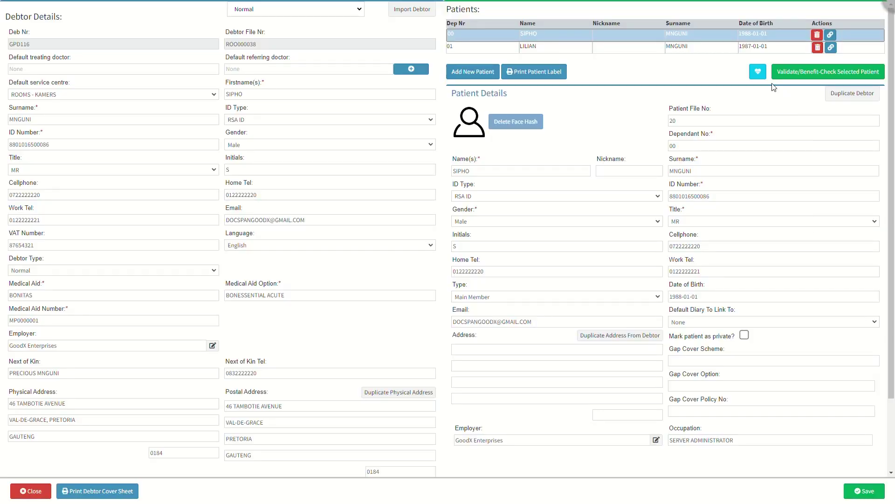
pyautogui.click(757, 73)
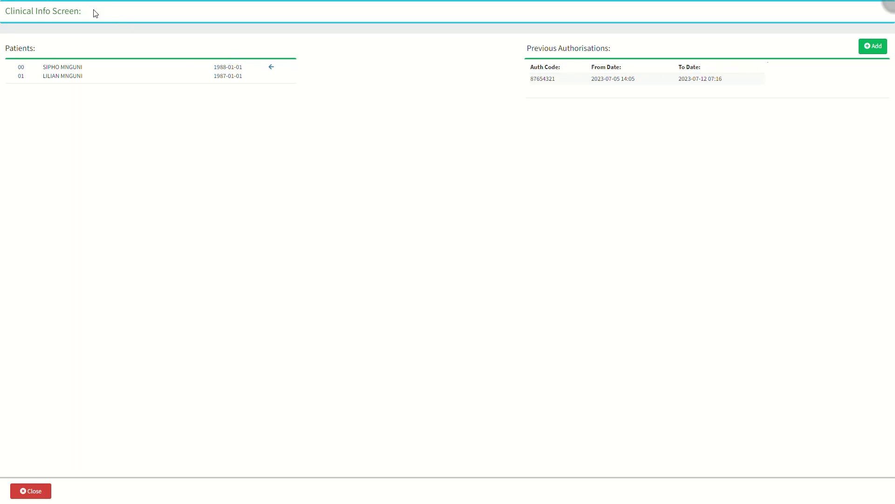
pyautogui.click(87, 78)
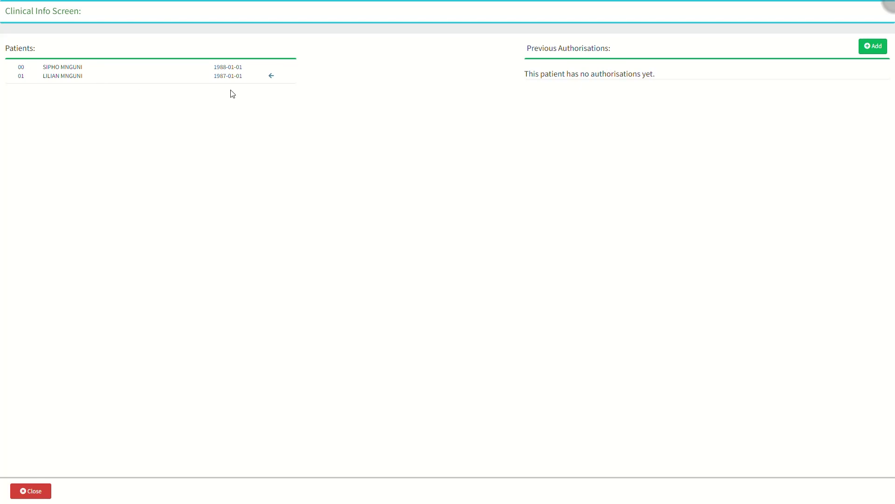
pyautogui.click(870, 50)
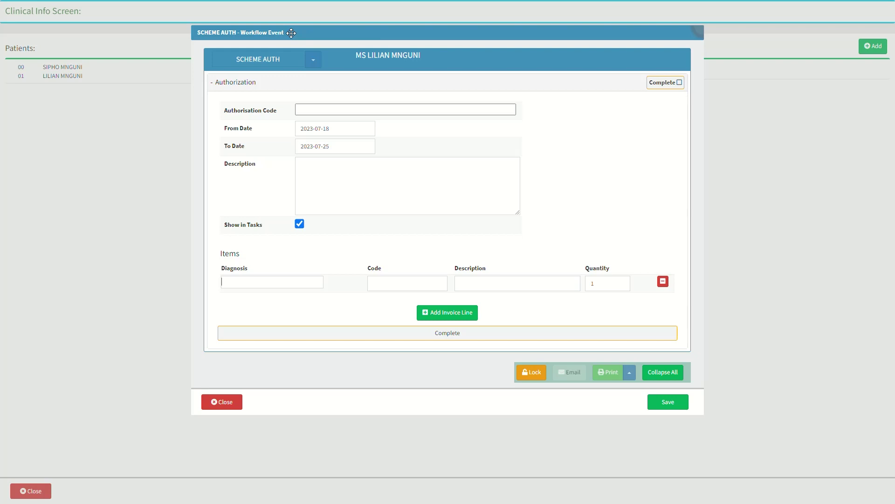
# - Enter the scheme's authorisation code in the Authorisation Code field
pyautogui.click(285, 115)
pyautogui.click(307, 110)
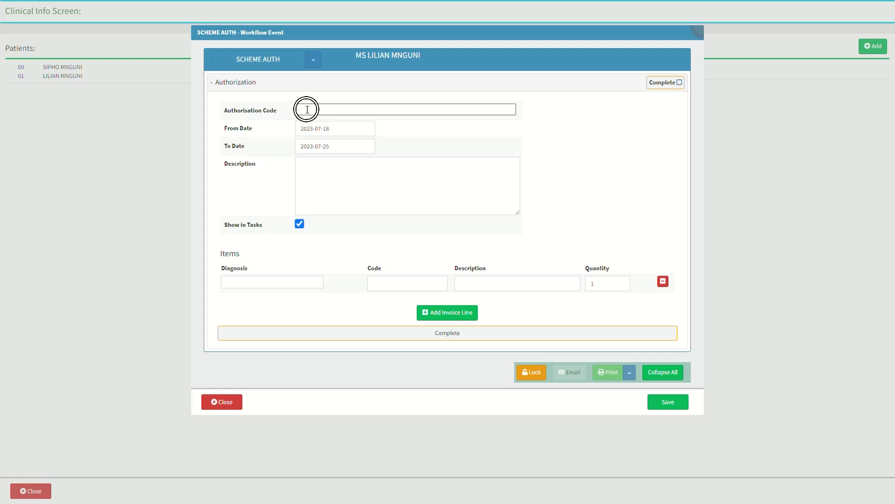
pyautogui.write('87654321')
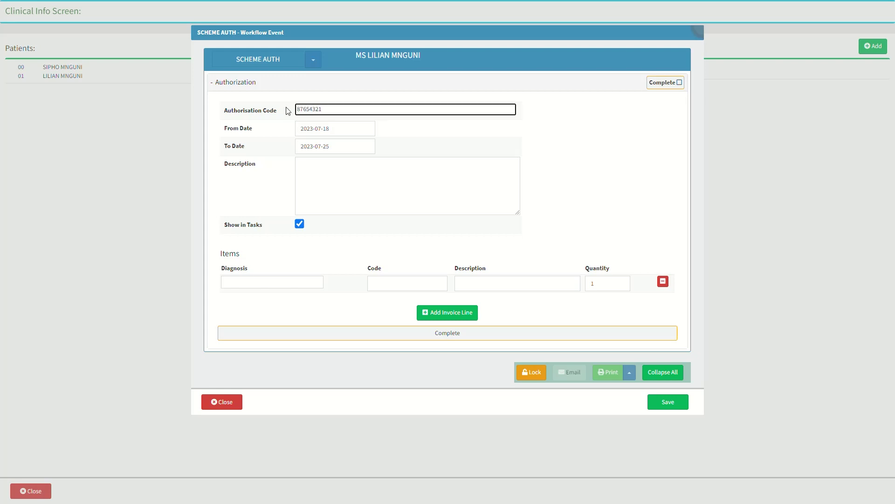
pyautogui.click(288, 111)
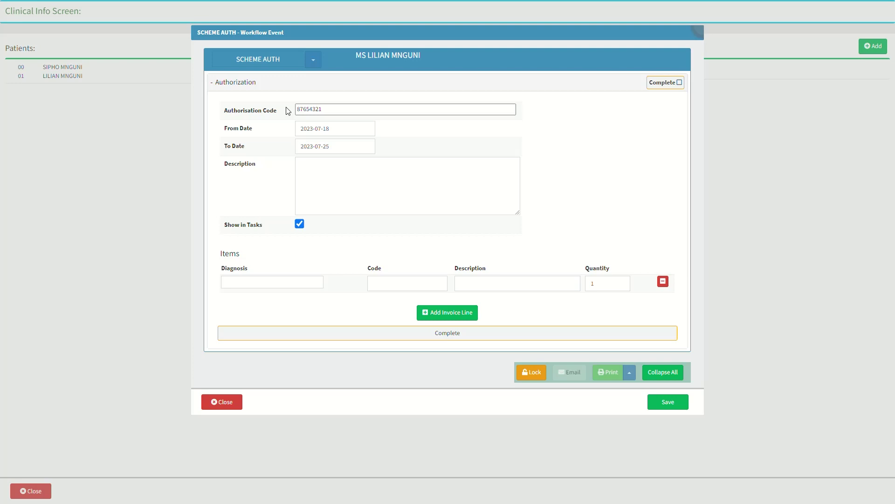
pyautogui.click(257, 129)
# - Set the authorisation From Date to 19 July 2023 and To Date to 28 July 2023
pyautogui.click(342, 129)
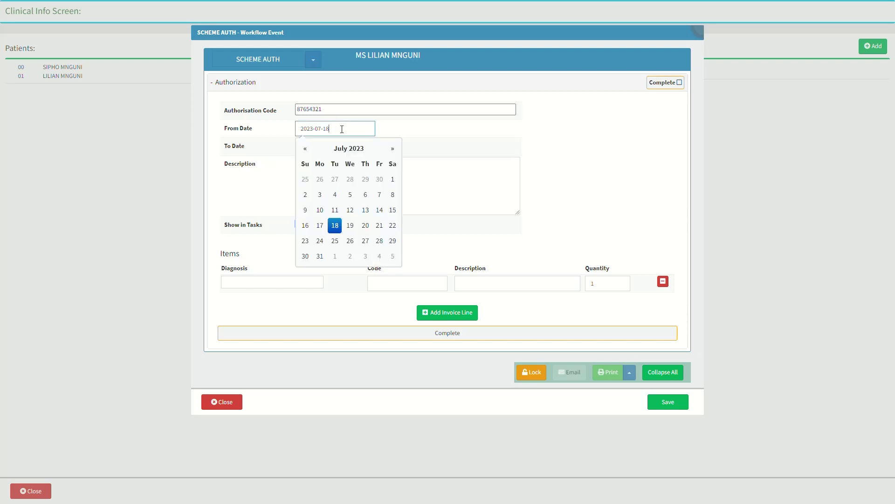
pyautogui.click(351, 227)
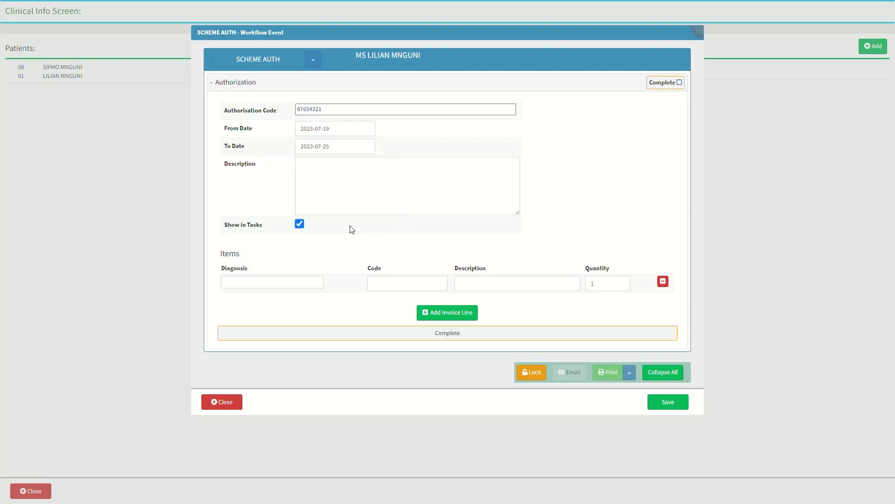
pyautogui.click(256, 145)
pyautogui.click(337, 148)
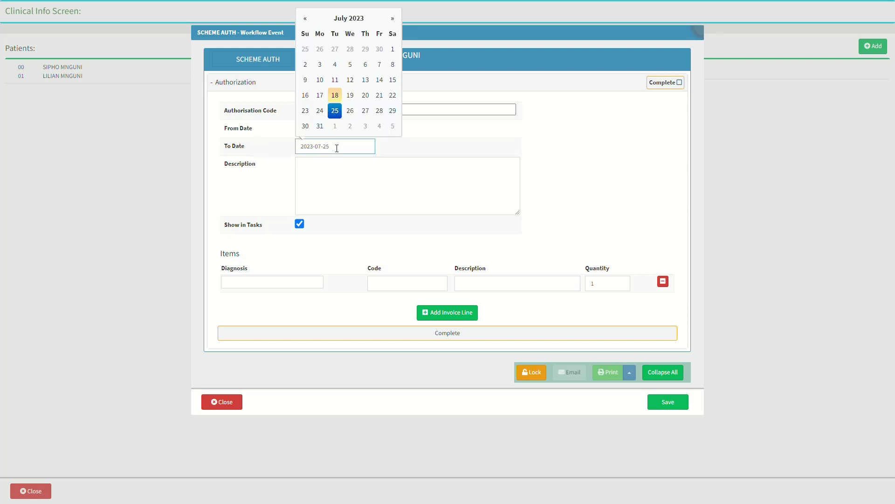
pyautogui.click(384, 112)
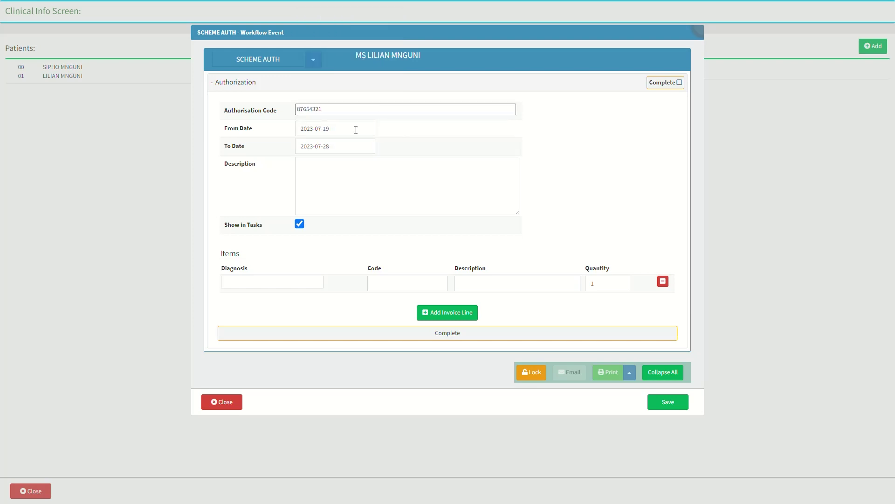
pyautogui.click(268, 166)
pyautogui.click(309, 163)
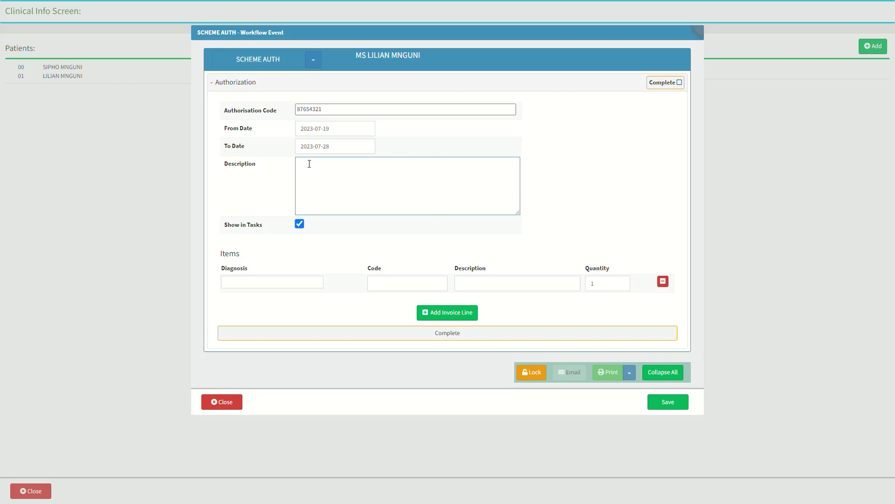
# - Enter 'Full cover.' as the authorisation description
pyautogui.write('Full cover.')
pyautogui.click(281, 179)
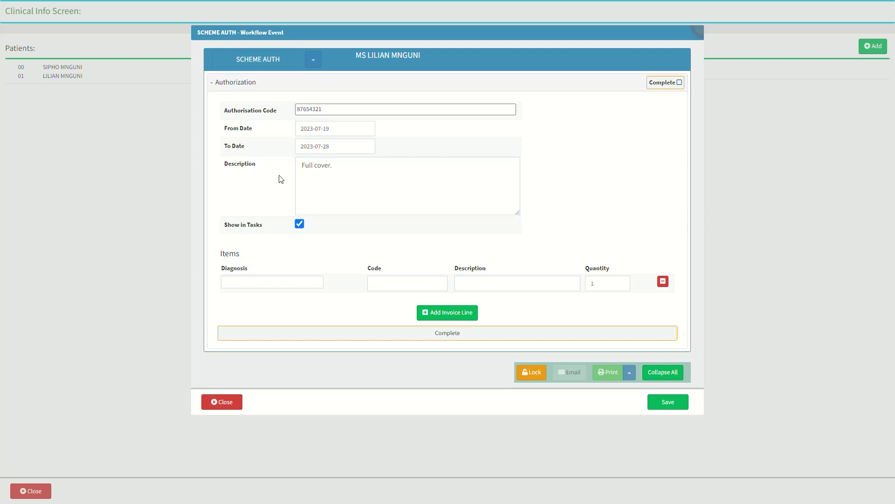
pyautogui.click(268, 225)
# - Add an item line with diagnosis Z00.0 General medical examination and procedure code 0190
pyautogui.click(234, 279)
pyautogui.write('z')
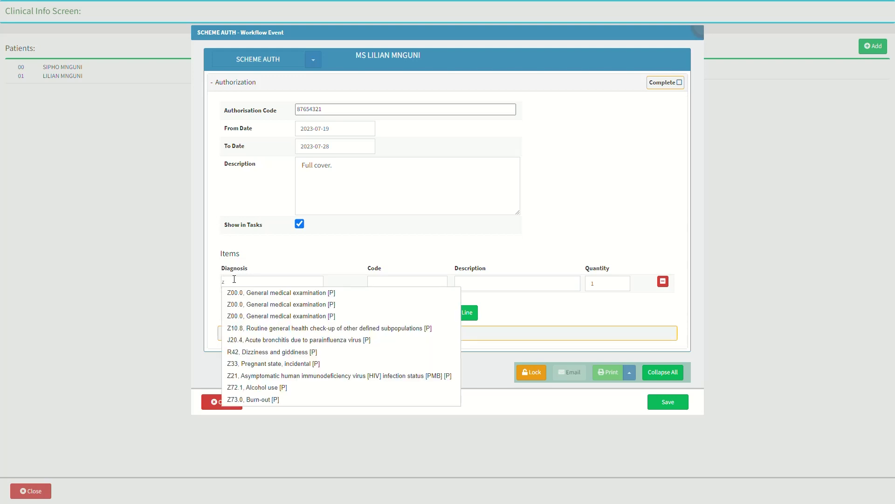
pyautogui.click(249, 294)
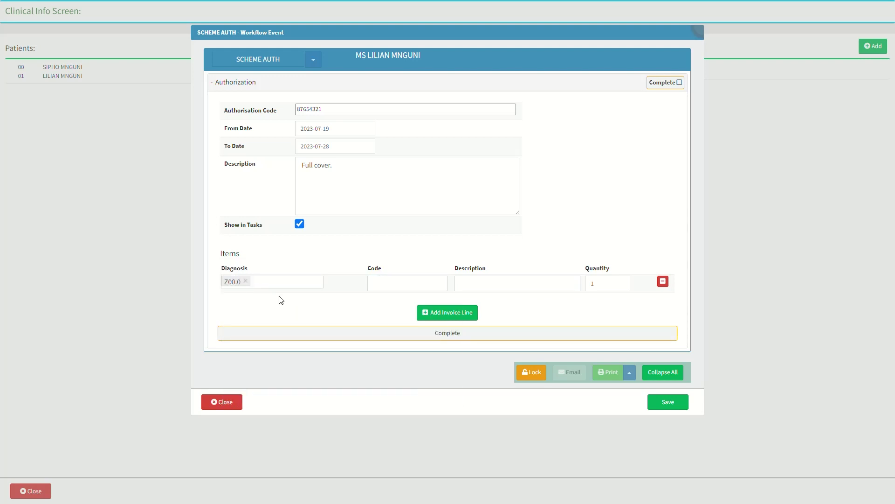
pyautogui.click(379, 279)
pyautogui.write('0190')
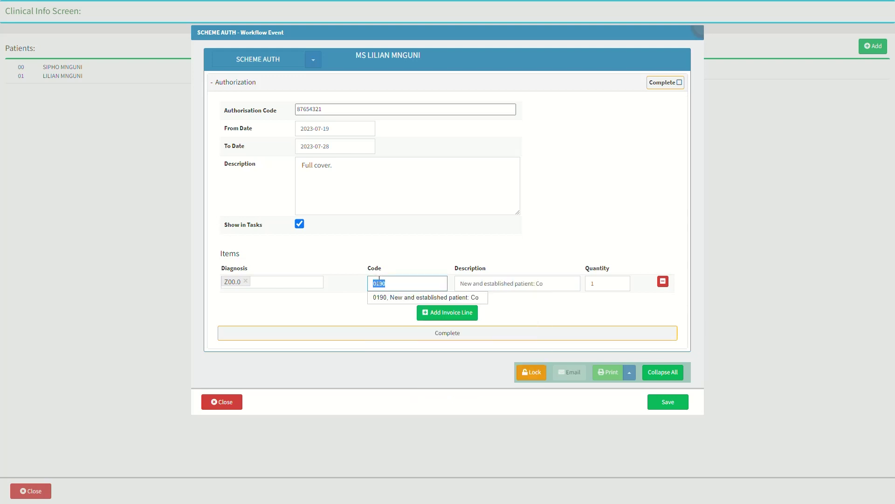
pyautogui.click(389, 297)
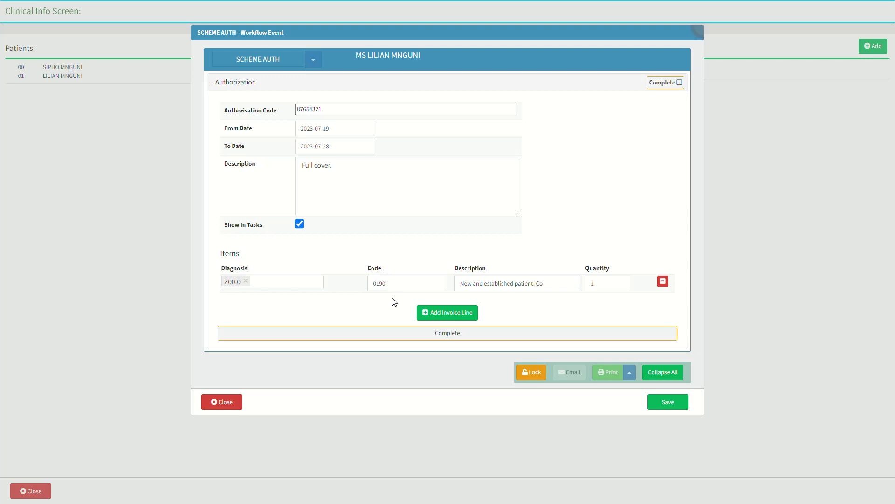
pyautogui.click(552, 284)
pyautogui.click(605, 283)
pyautogui.click(663, 281)
# - Save the workflow event and view it under Previous Authorisations
pyautogui.click(453, 316)
pyautogui.click(228, 404)
pyautogui.click(661, 403)
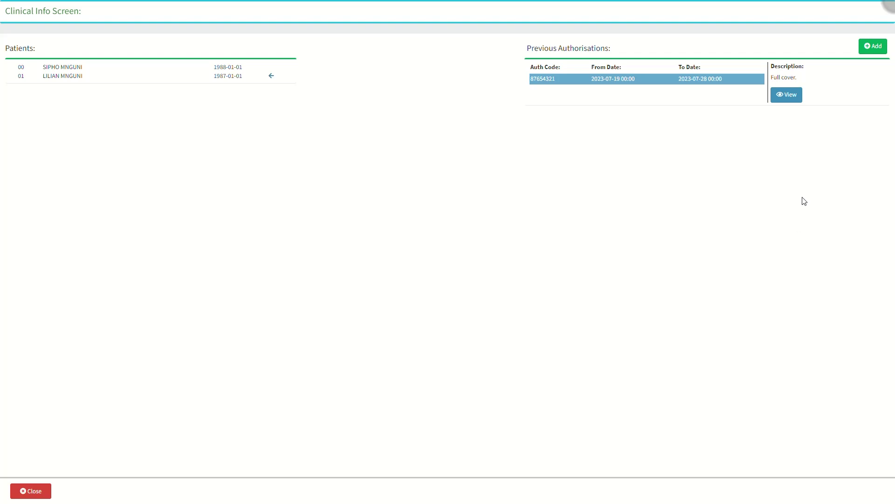
pyautogui.click(789, 98)
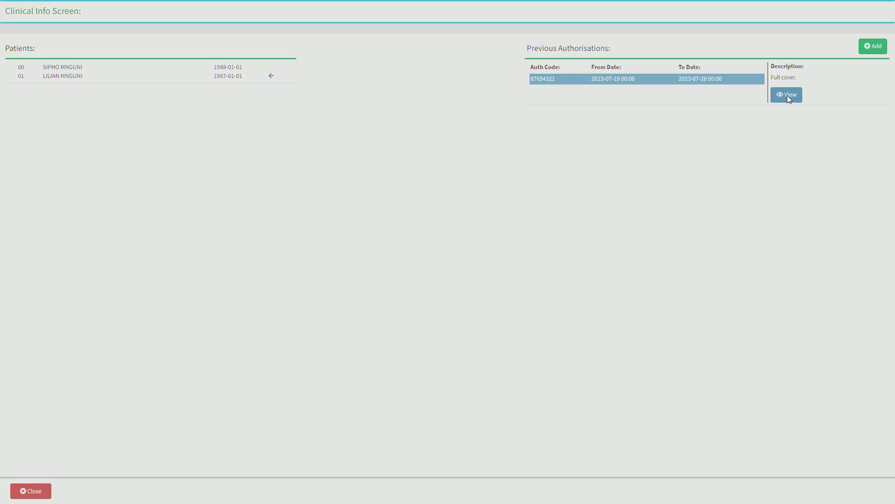